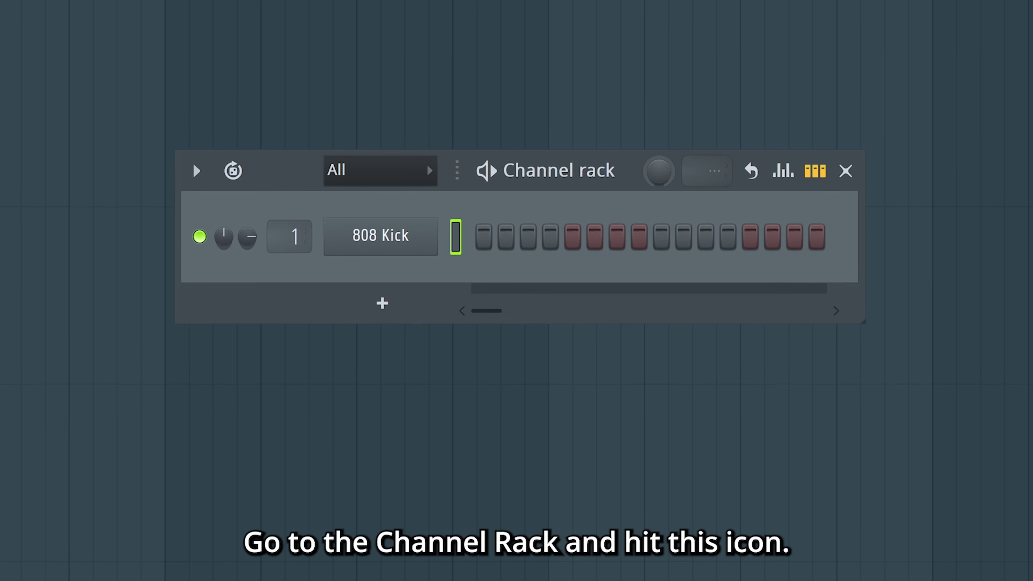
Choose Techno from the Loop Starter genre list to build a starter pattern
left_click(233, 170)
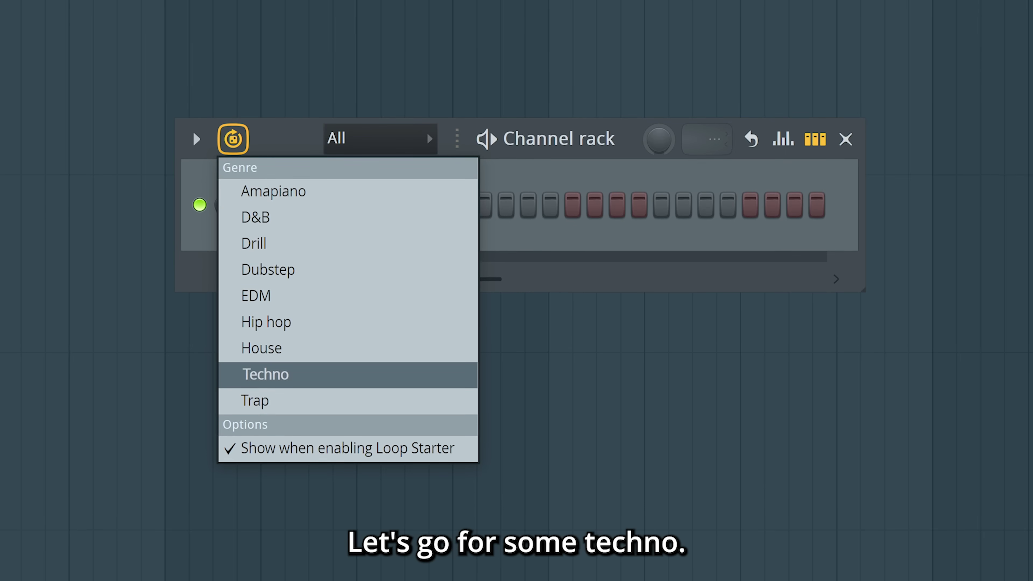
left_click(265, 374)
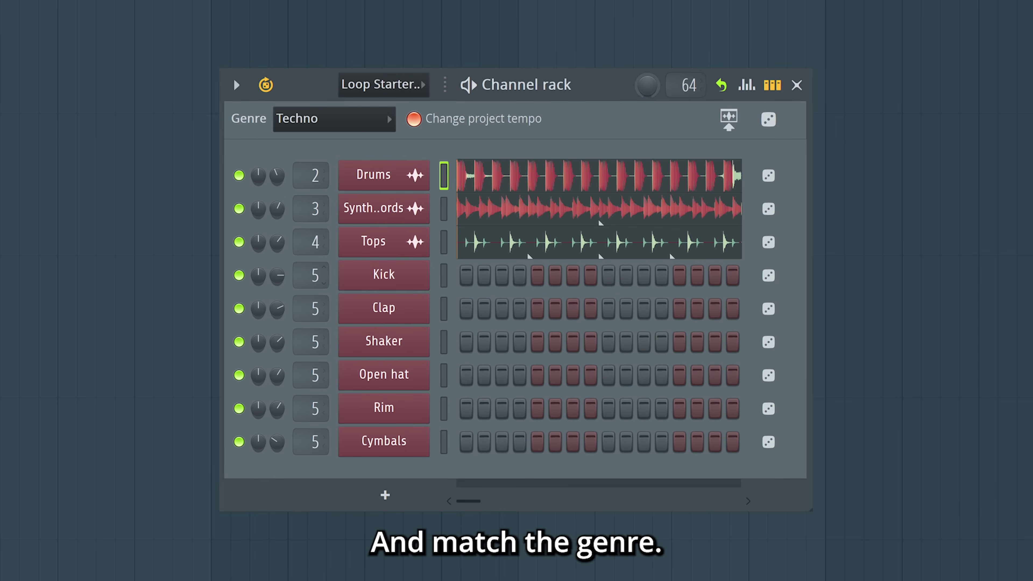
Play the loops, reroll the Tops sample, then regenerate the pattern in Hip hop
key("space")
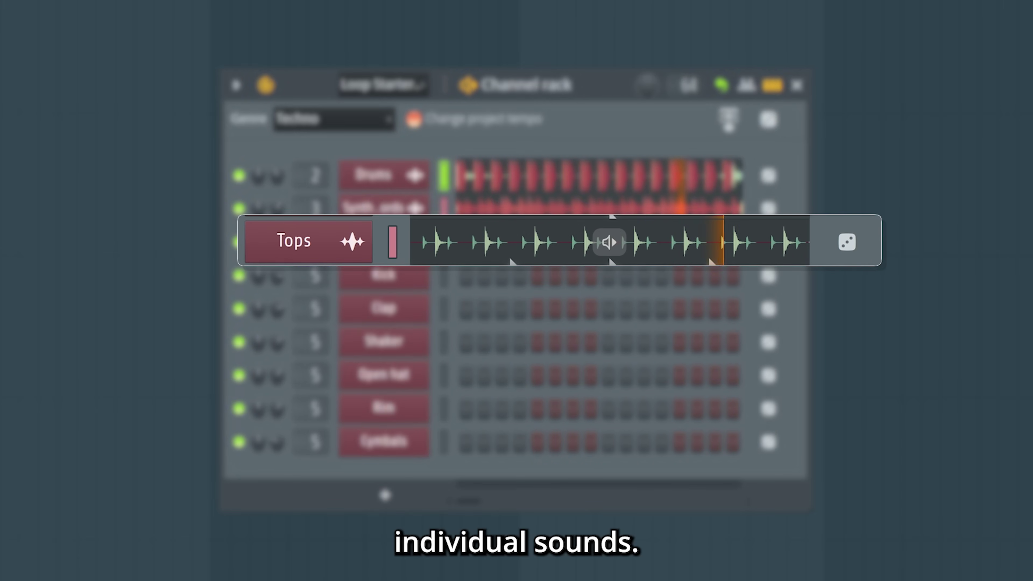
left_click(854, 241)
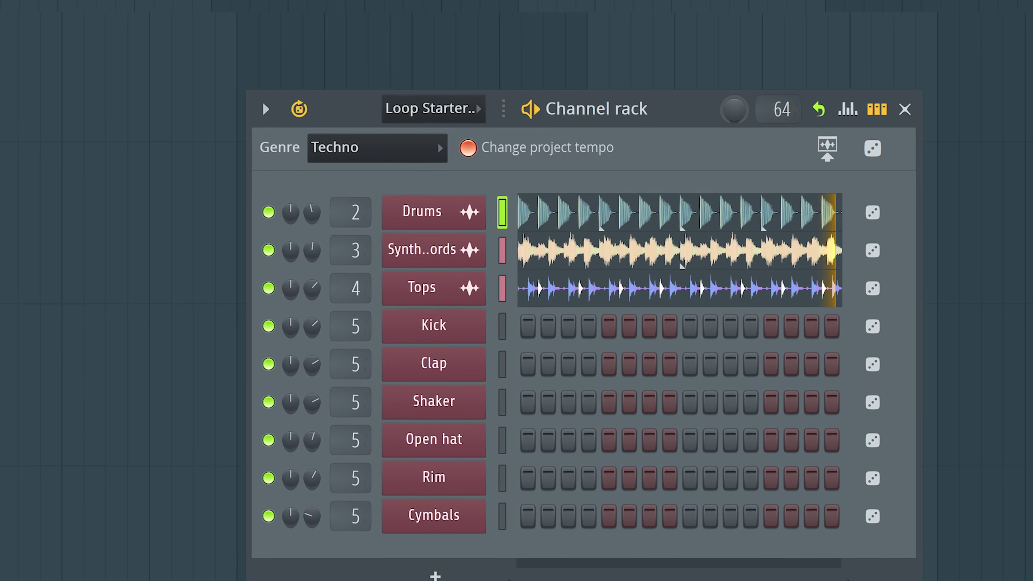
left_click(365, 120)
left_click(395, 301)
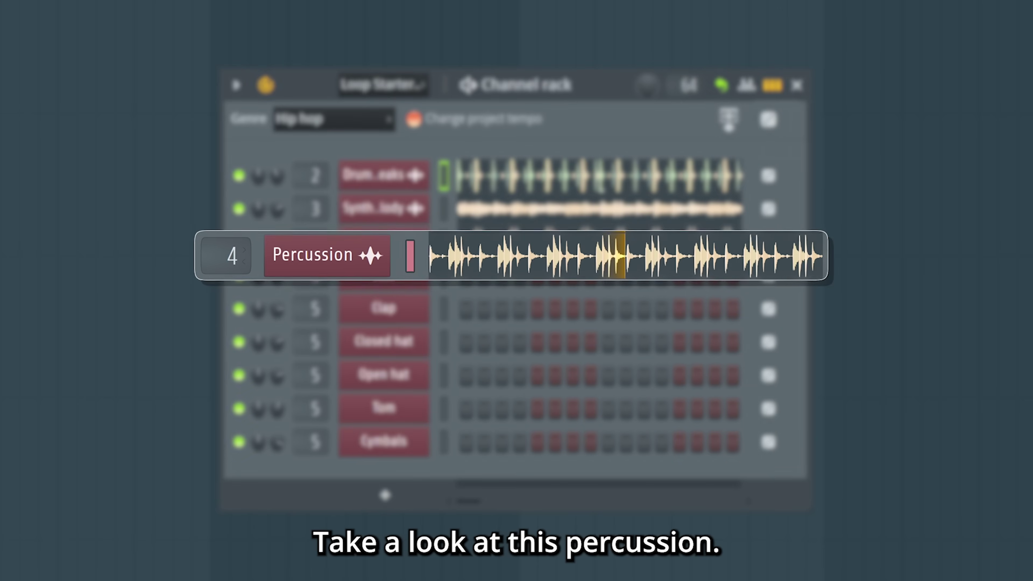
Mute Drum breaks and Synth melody, lock Percussion, and reroll every unlocked channel
left_click(622, 163)
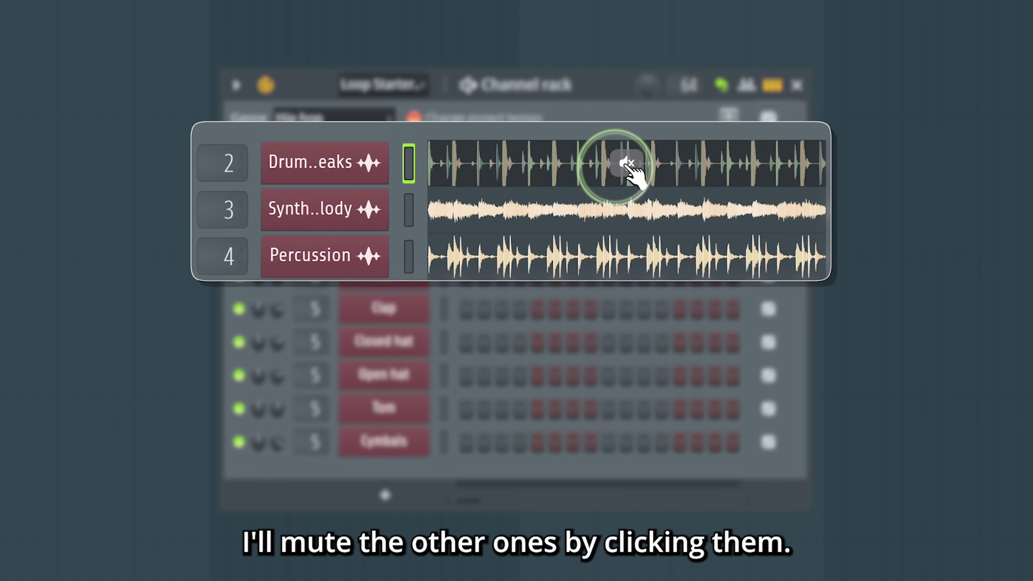
left_click(616, 212)
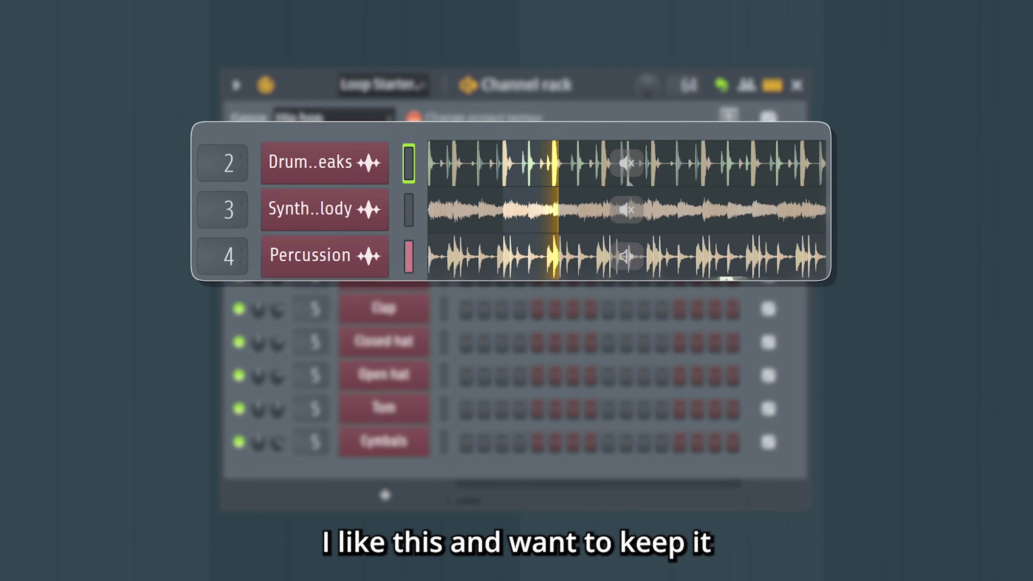
right_click(771, 237)
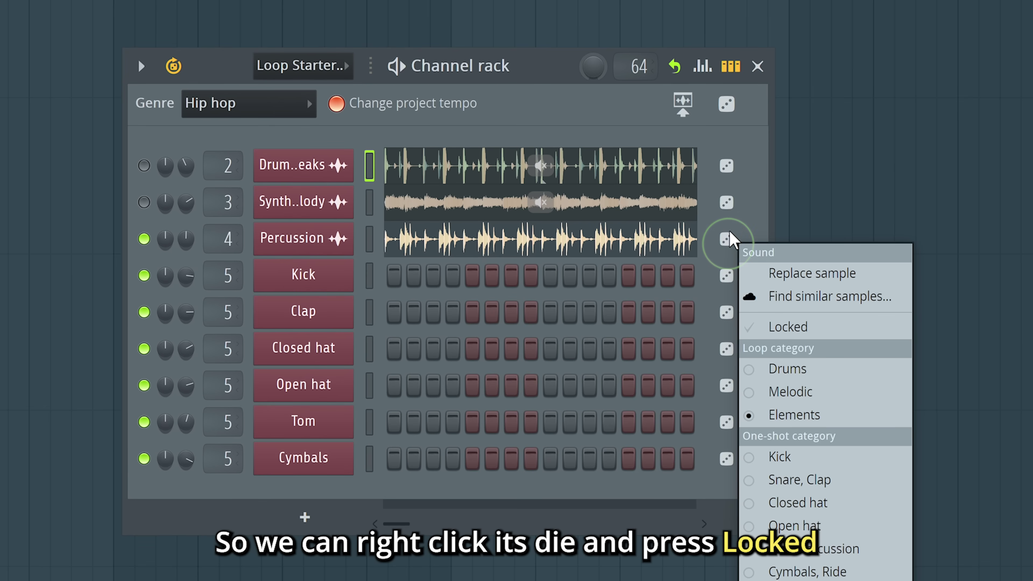
left_click(820, 326)
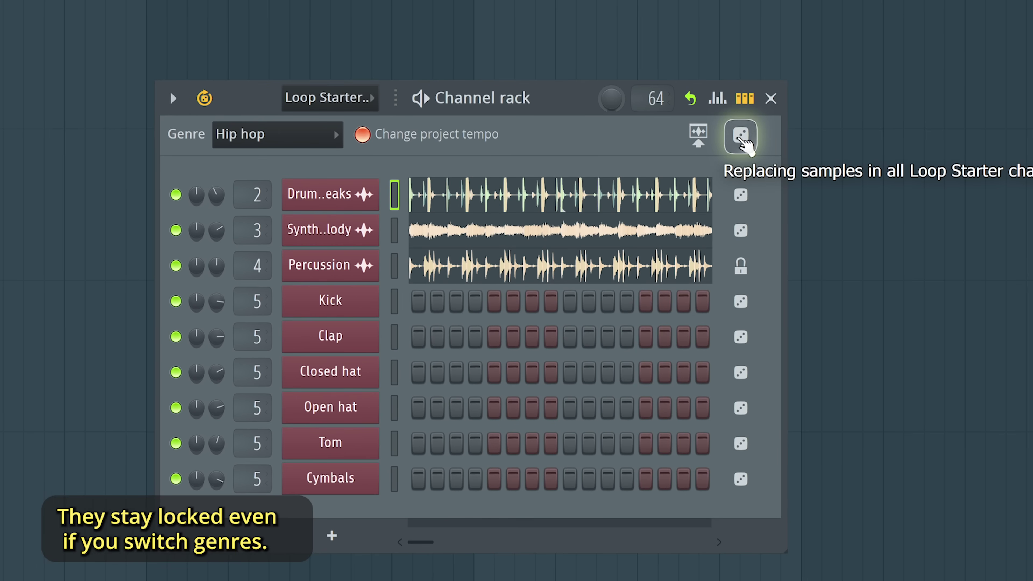
left_click(740, 136)
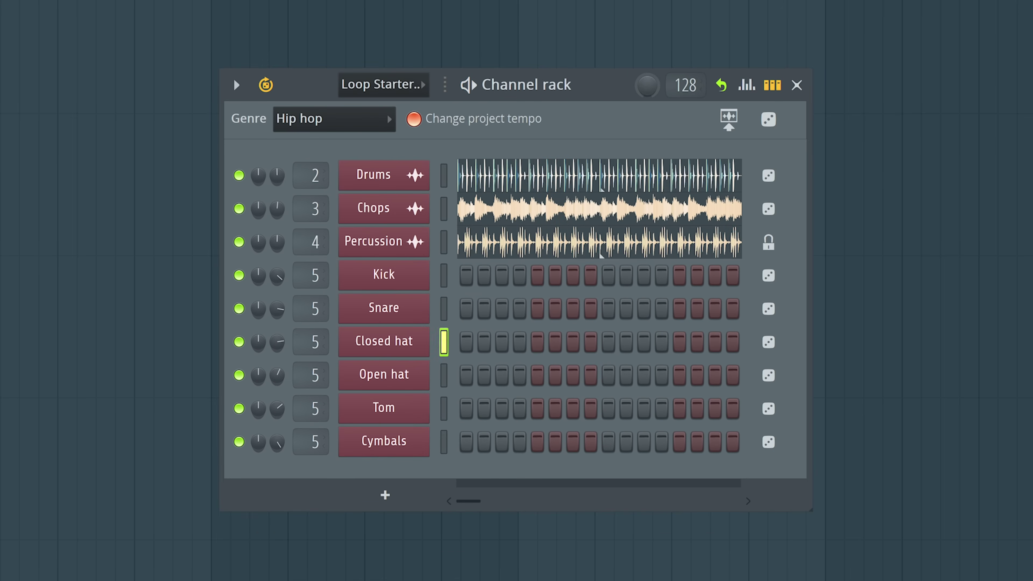
Mute Drums and Percussion, add a one-shot step, play the beat, and widen the rack
left_click(600, 176)
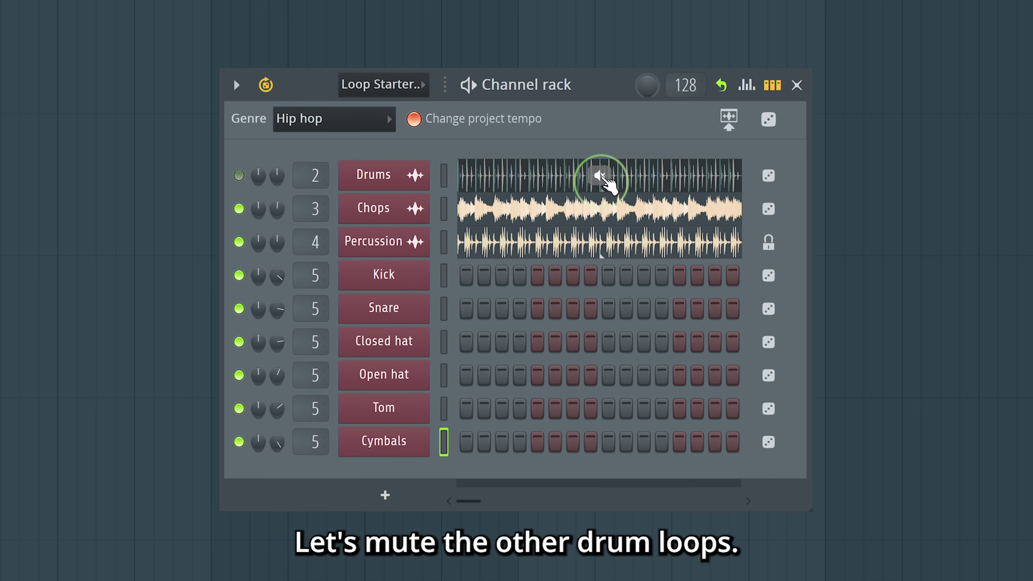
left_click(600, 243)
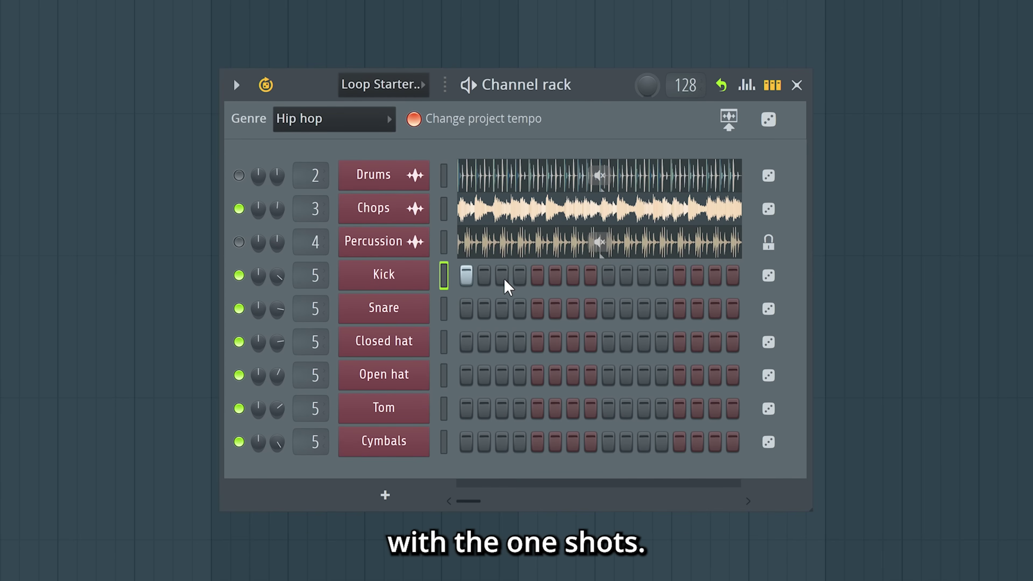
left_click(715, 374)
key("space")
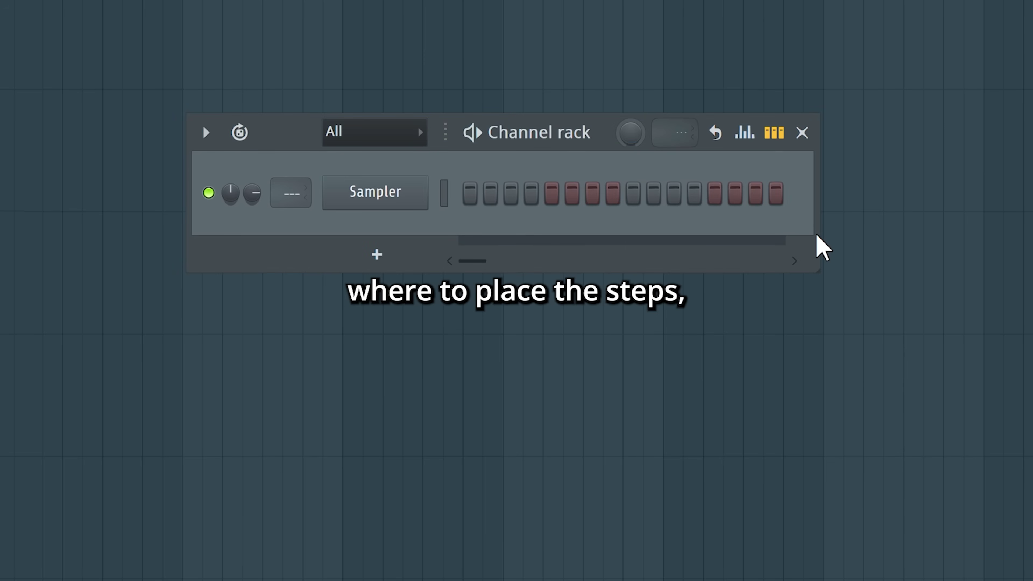
left_click_drag(819, 240, 1030, 235)
Generate a Drill starter pattern and new step patterns for Snare, Closed hat and Open hat
left_click(240, 132)
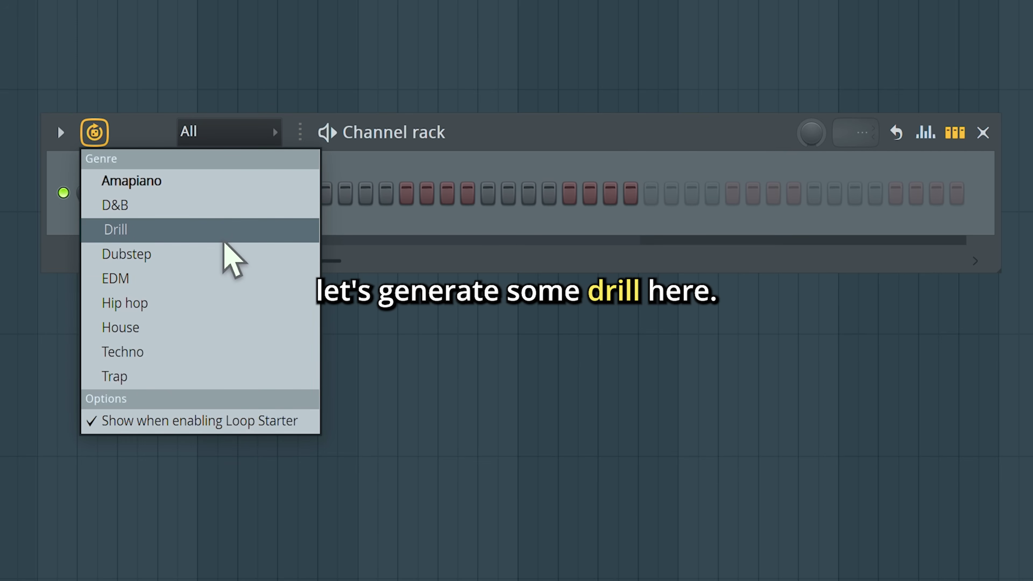
left_click(224, 242)
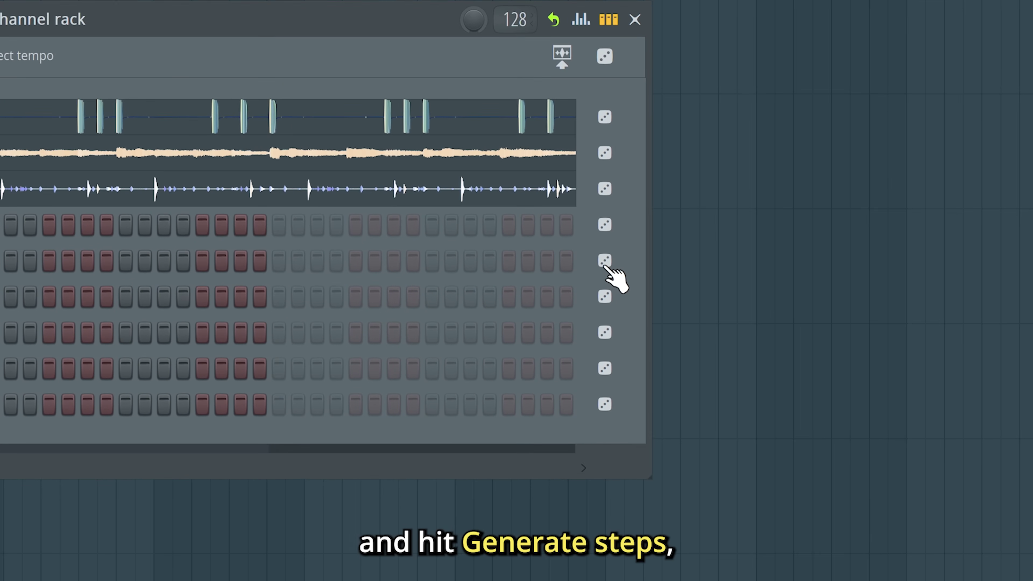
right_click(875, 314)
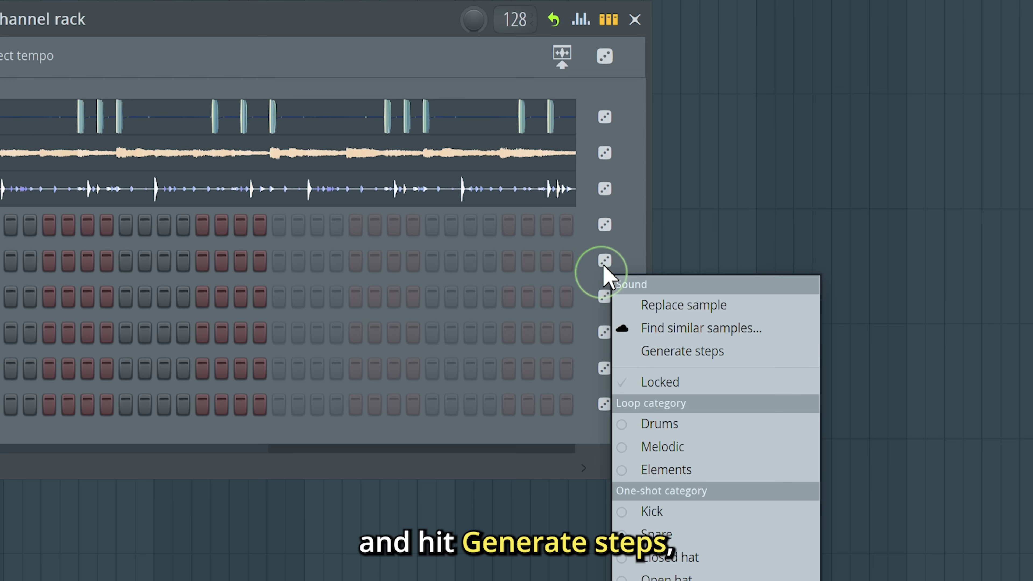
left_click(686, 352)
right_click(608, 302)
left_click(685, 383)
right_click(611, 332)
left_click(690, 402)
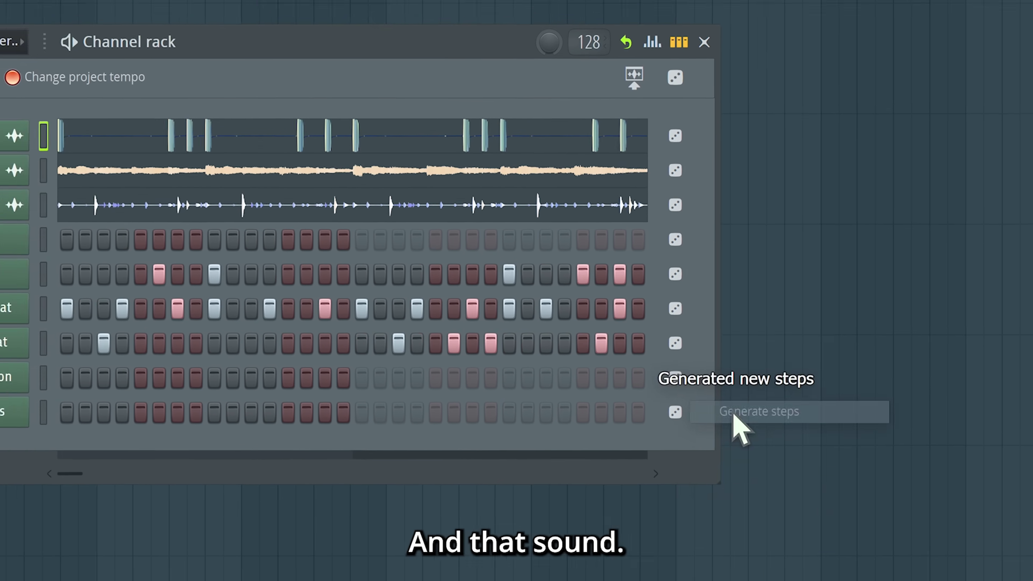
Play the pattern and generate steps for all channels
key("space")
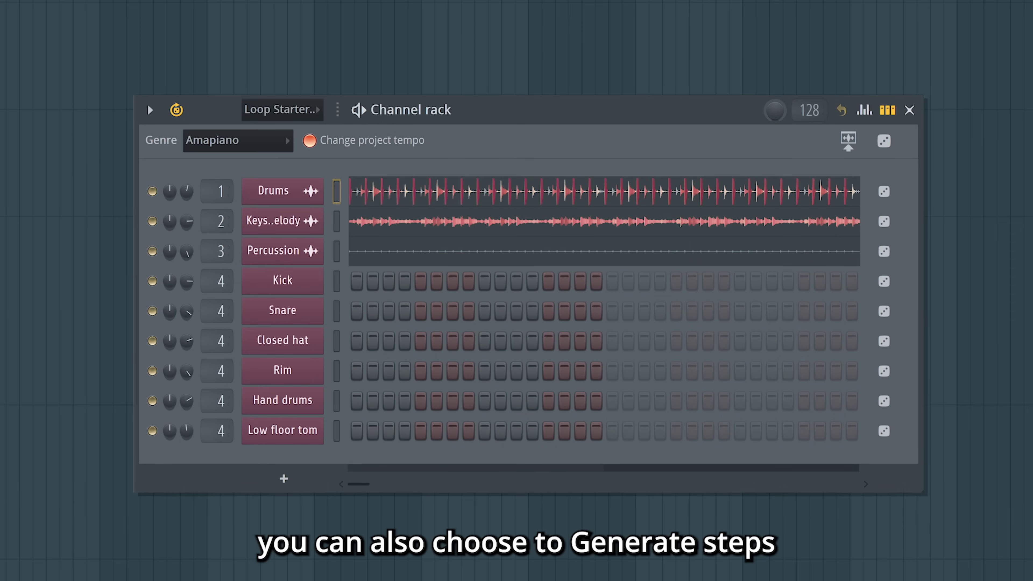
left_click(883, 141)
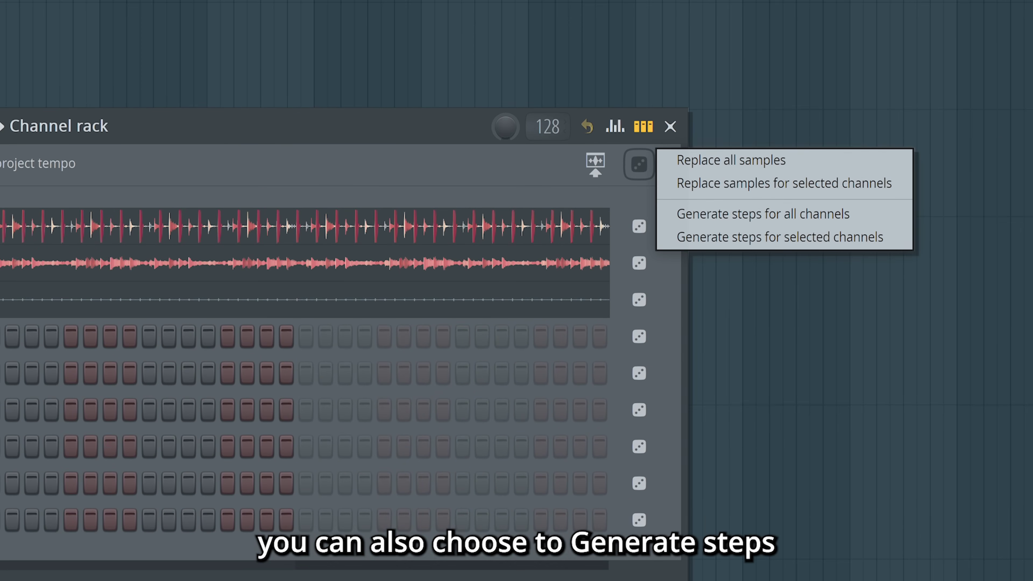
left_click(983, 180)
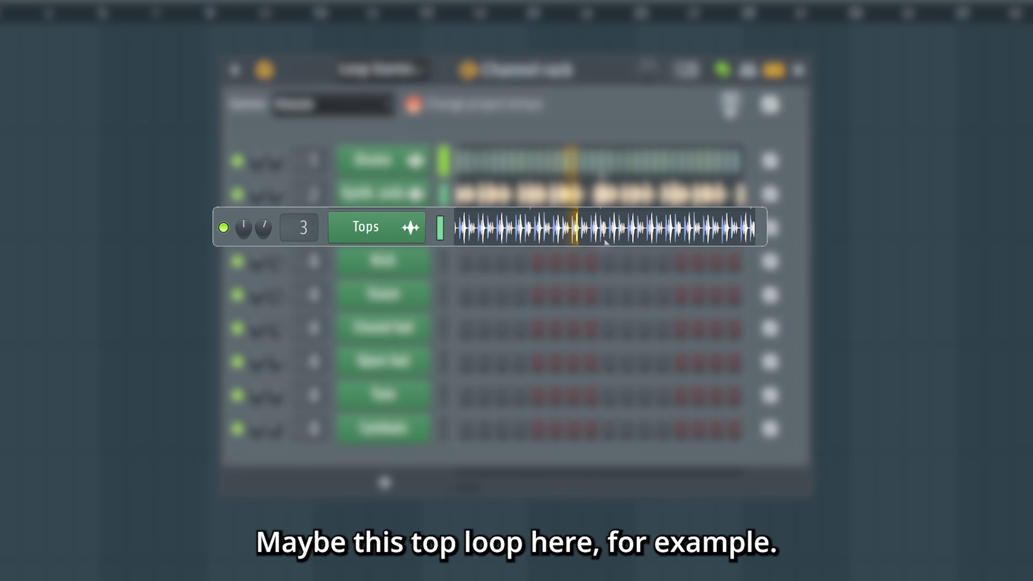
Solo Tops, replace it with the similar sample TIJH Top Loop 03 120, then unsolo
left_click(237, 227, "ctrl")
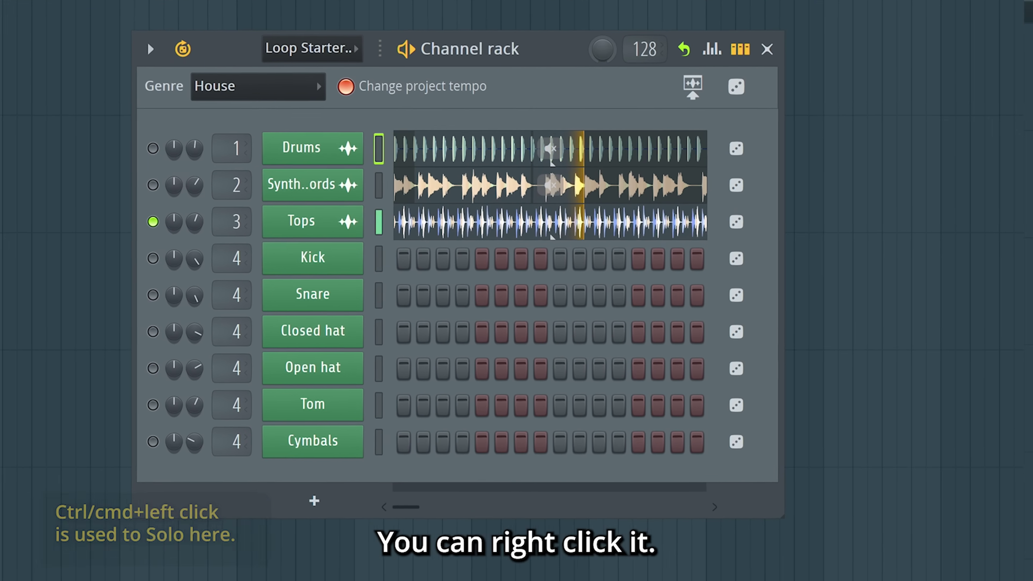
right_click(769, 228)
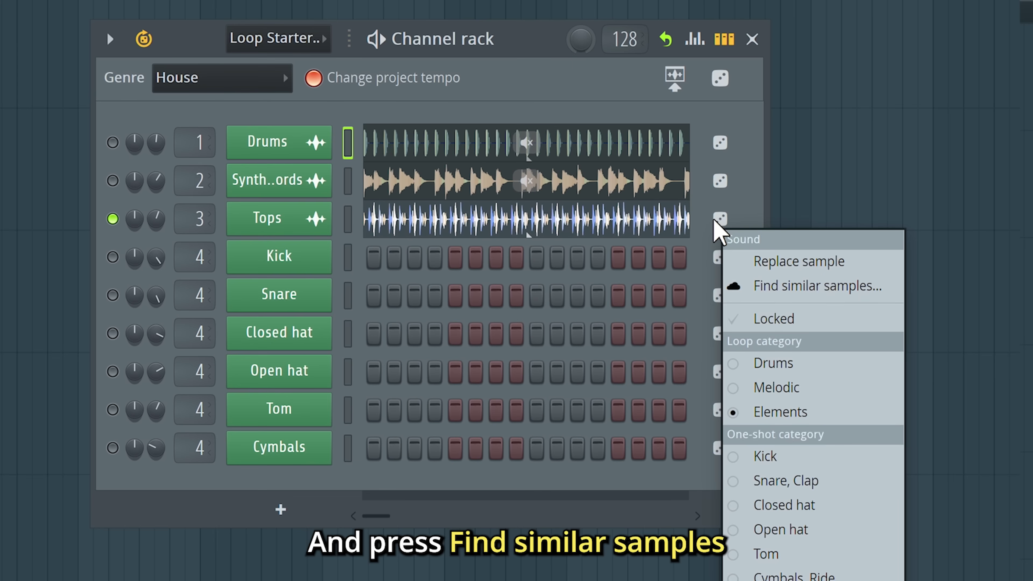
left_click(776, 286)
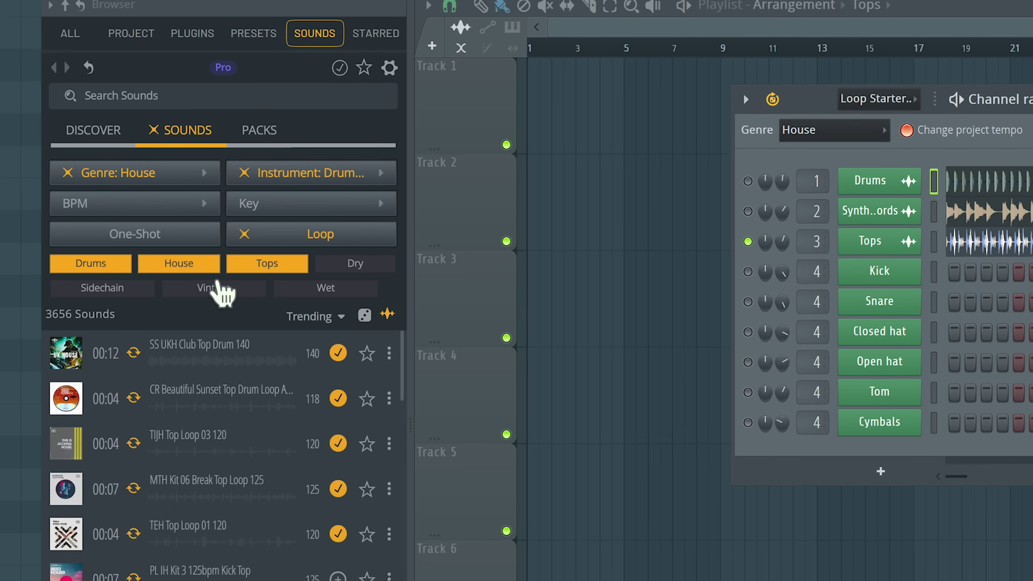
left_click(133, 444)
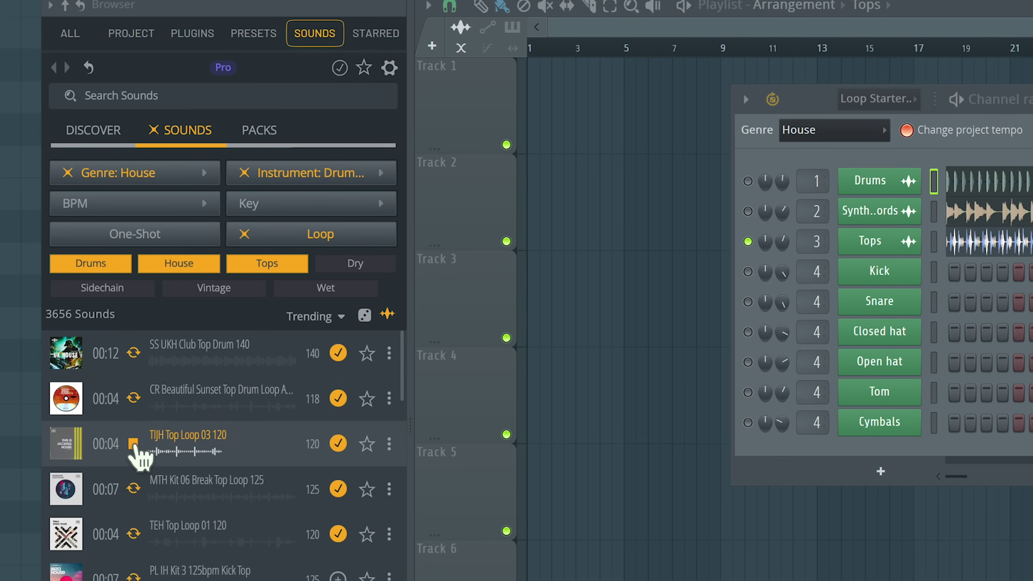
left_click_drag(136, 447, 868, 240)
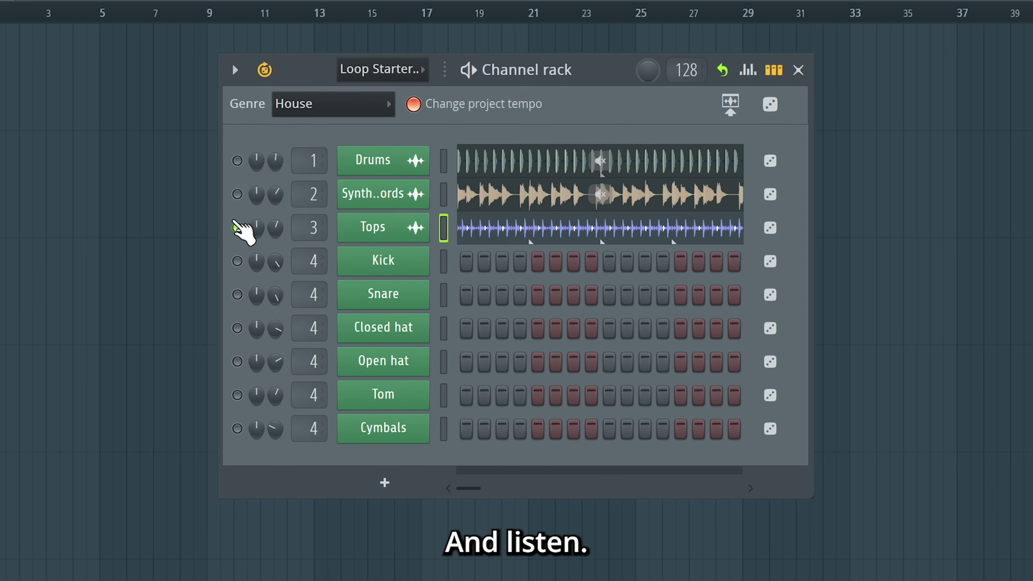
right_click(236, 227)
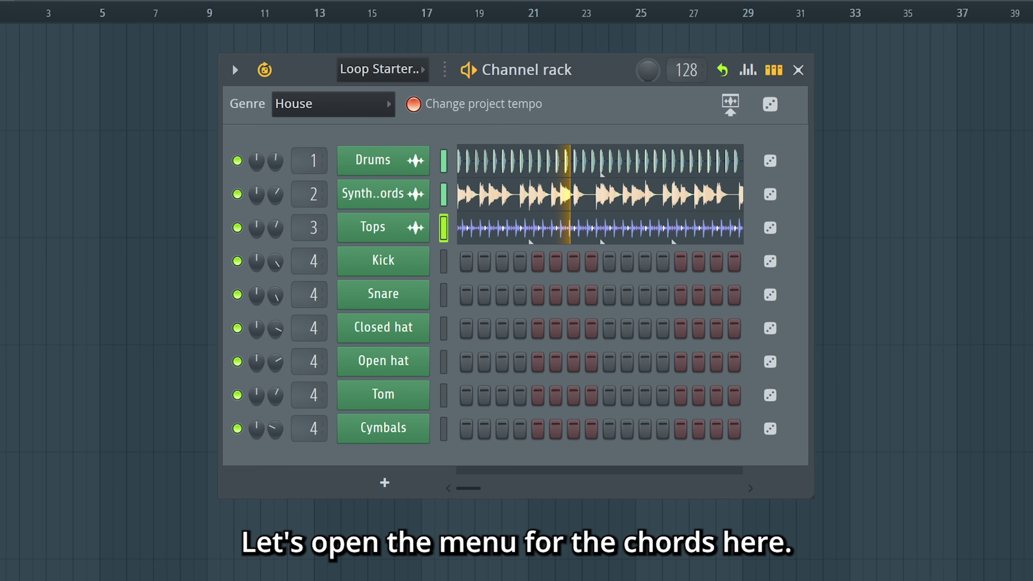
Add a Kepler Exo lead channel to the Channel Rack
left_click(390, 195)
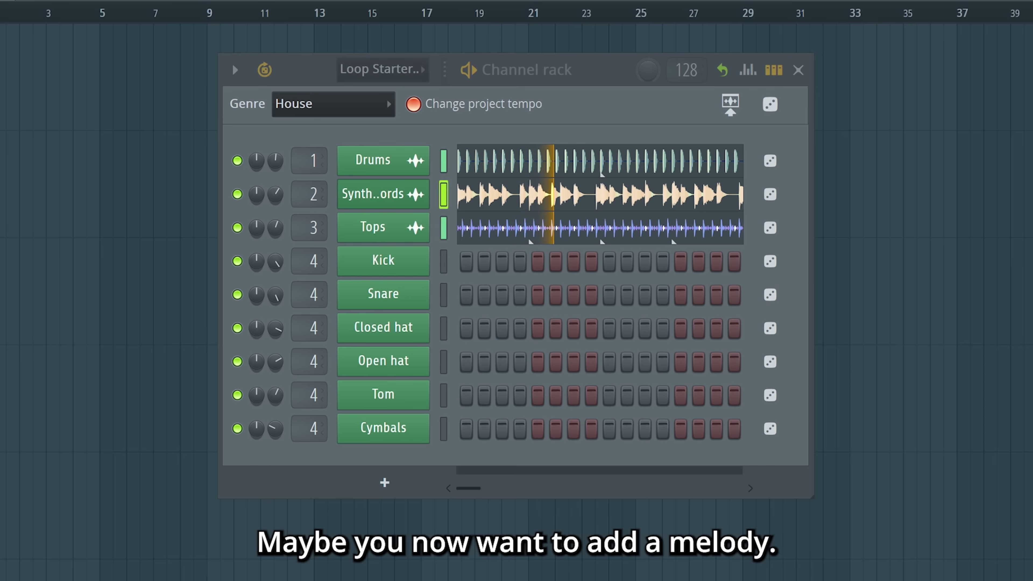
left_click(363, 488)
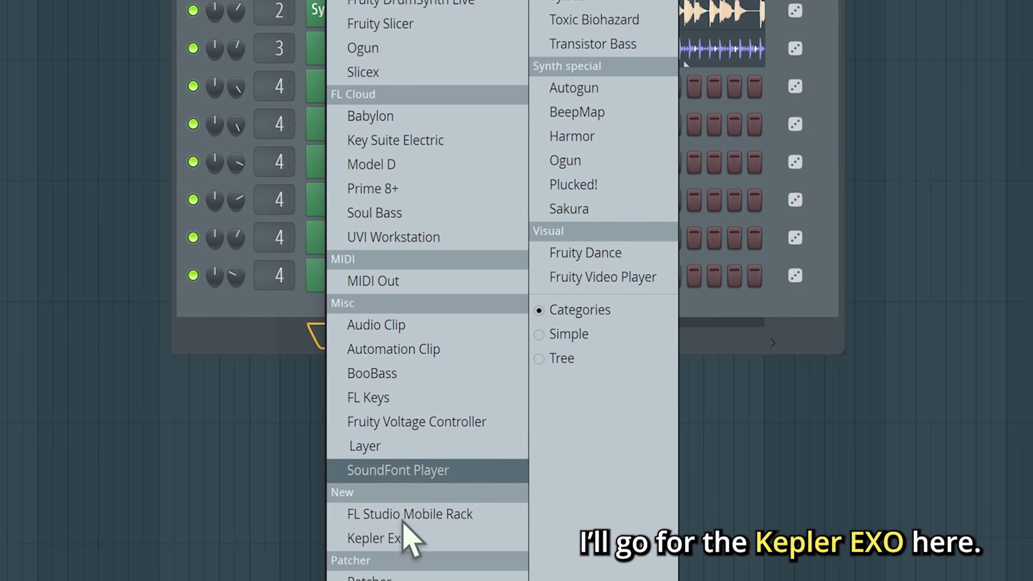
left_click(405, 536)
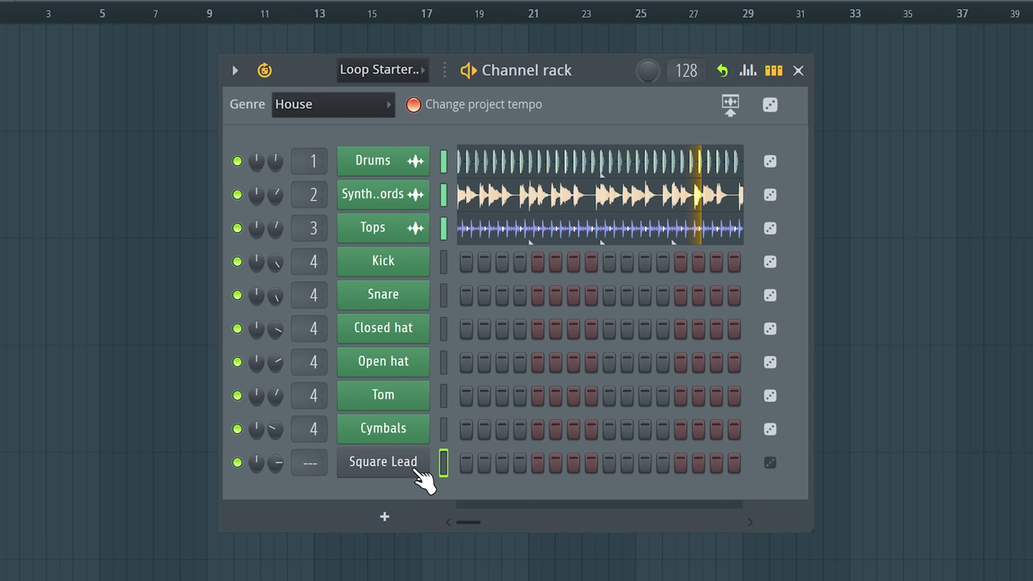
right_click(419, 463)
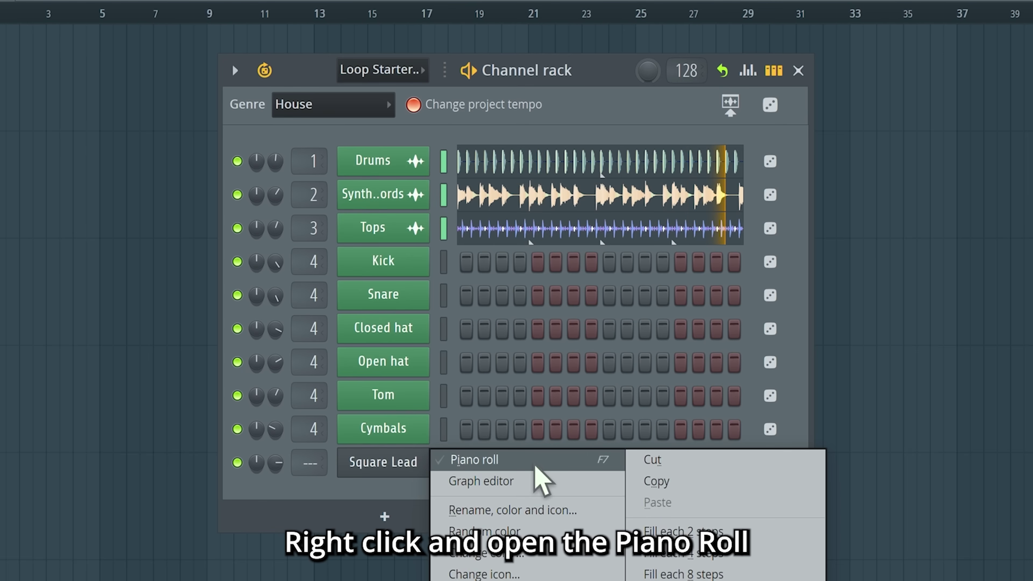
left_click(486, 466)
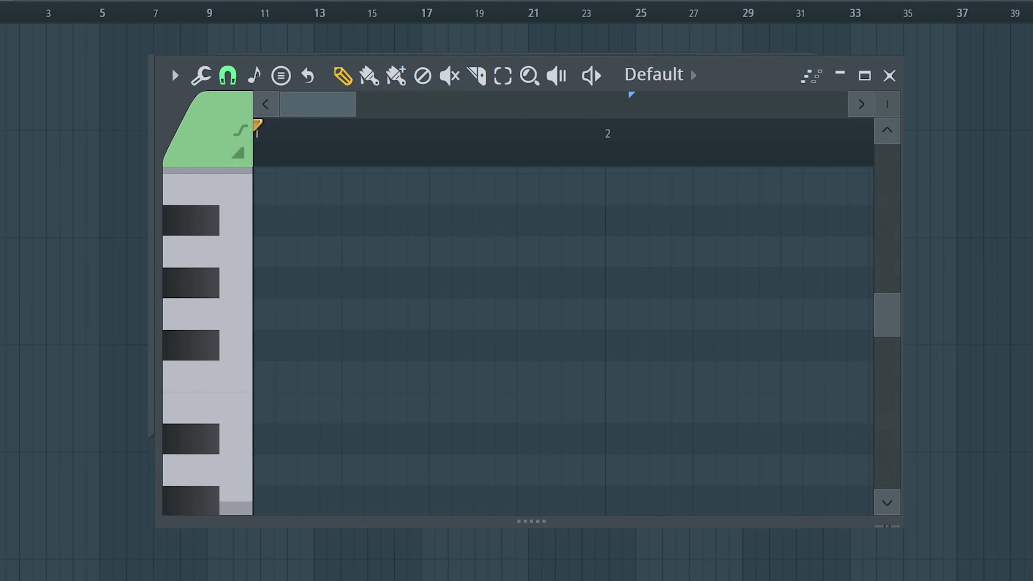
Draw the six-note melody E5, G5, A5, G#5, G5, E5 and play it
left_click(352, 407)
left_click(396, 313)
left_click(471, 250)
left_click(492, 282)
left_click(544, 313)
left_click(632, 407)
key("space")
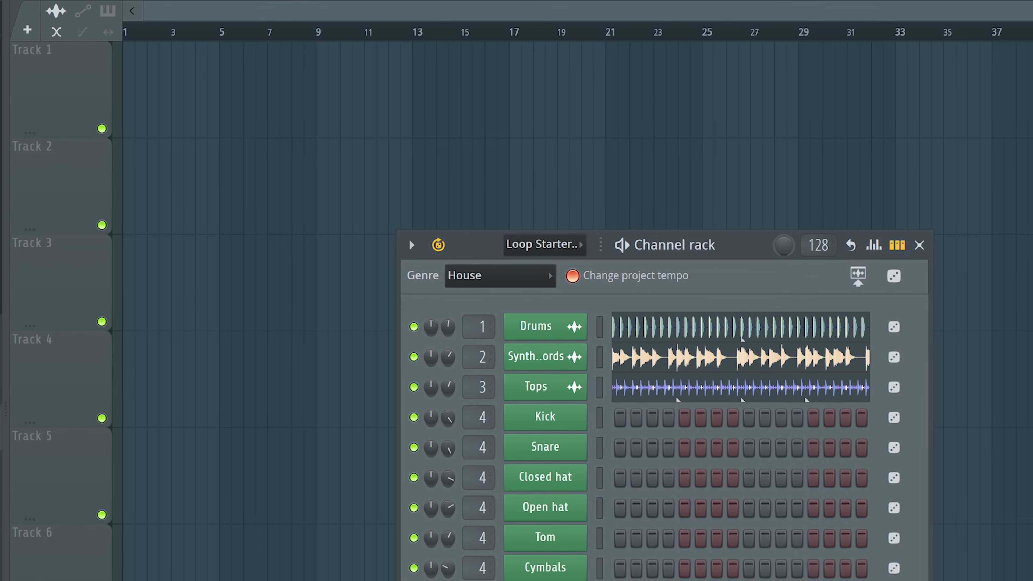
Send the Loop Starter pattern to the Playlist and play the arrangement
left_click(858, 277)
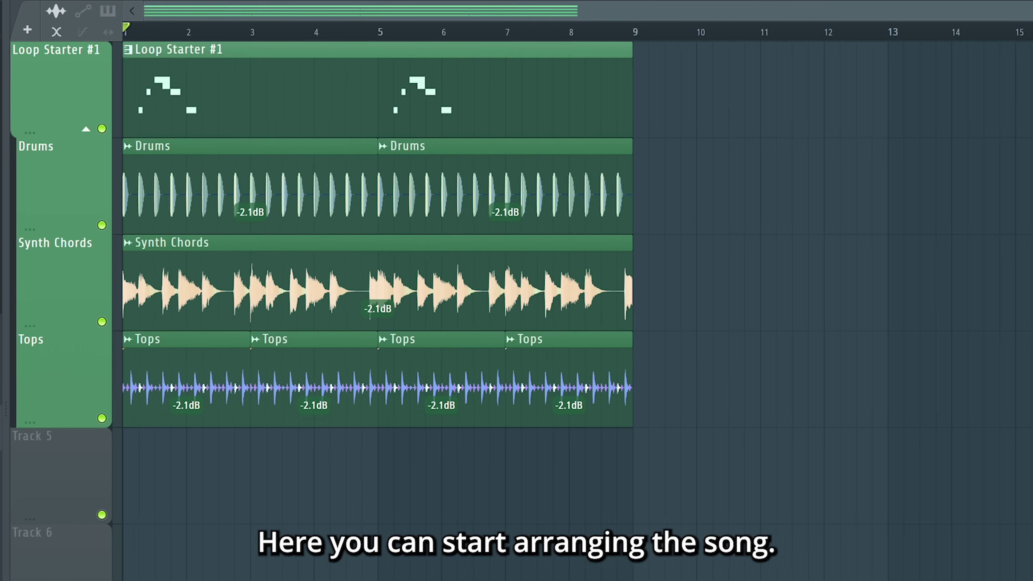
key("space")
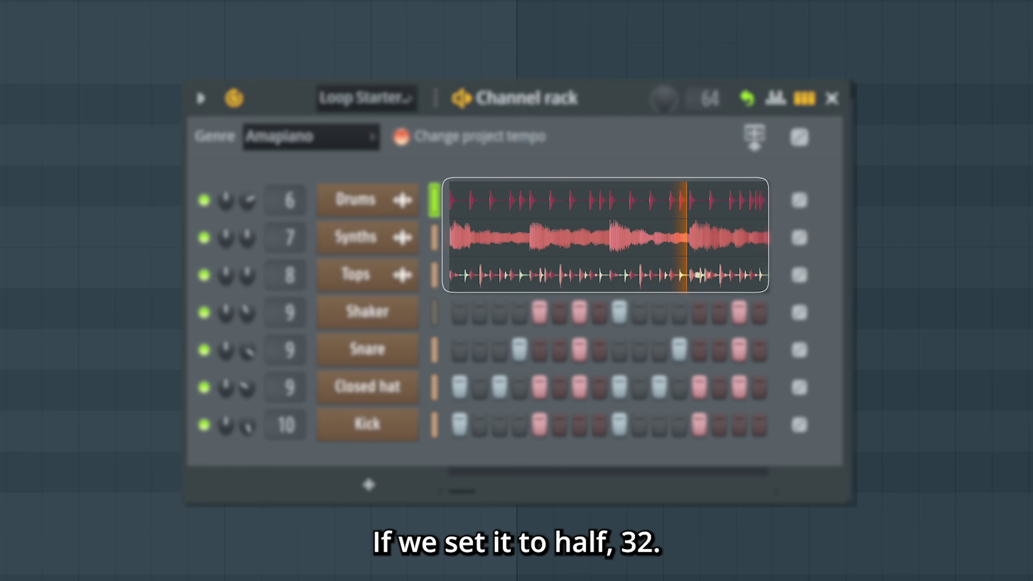
Scroll the pattern length down from 64 to 32 steps
scroll(709, 98, "down", 5)
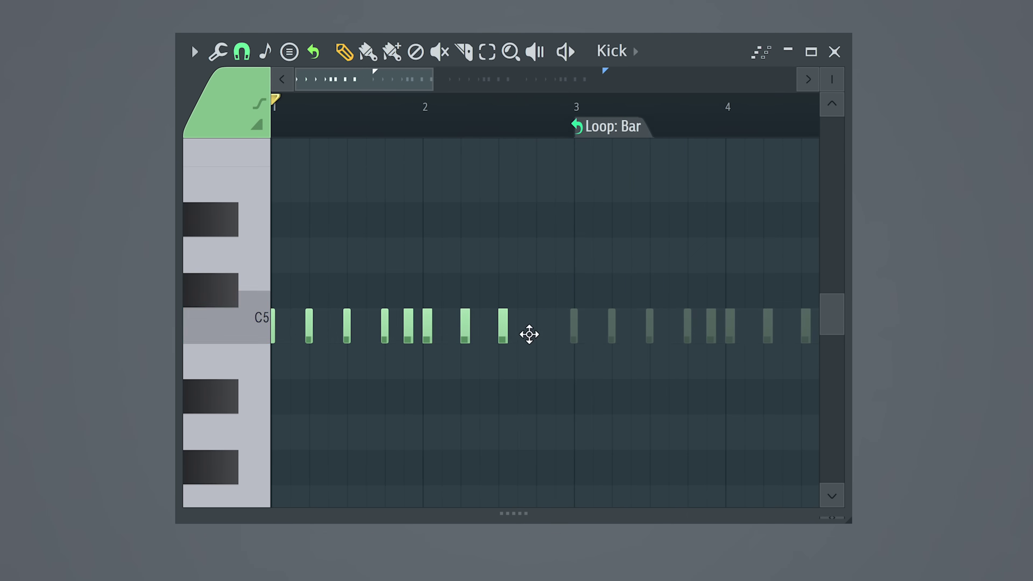
Play the Kick notes looping in the Piano roll
key("space")
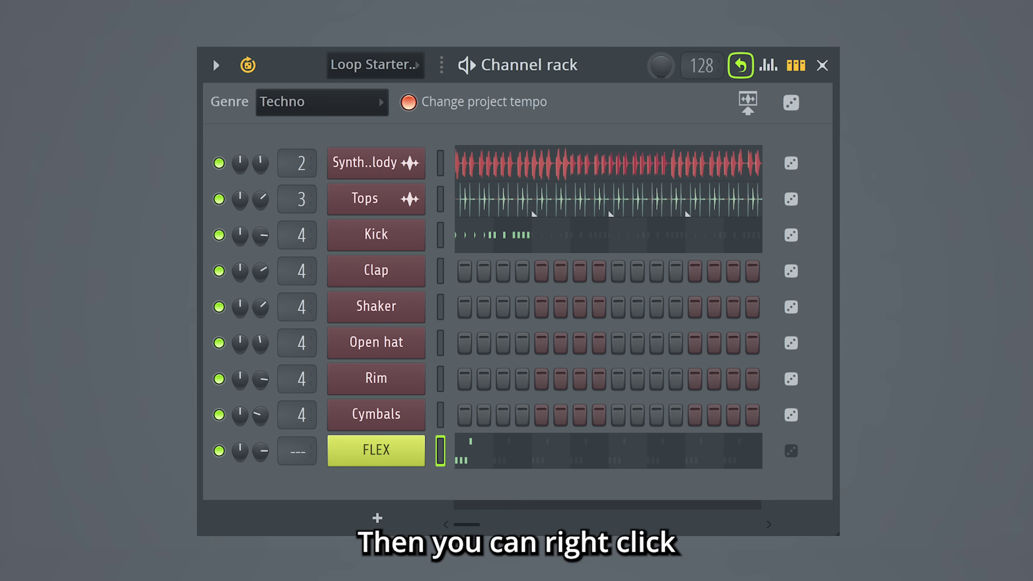
Set the Techno Channel Rack's loop mode to 'Loop all channels'
left_click(741, 66)
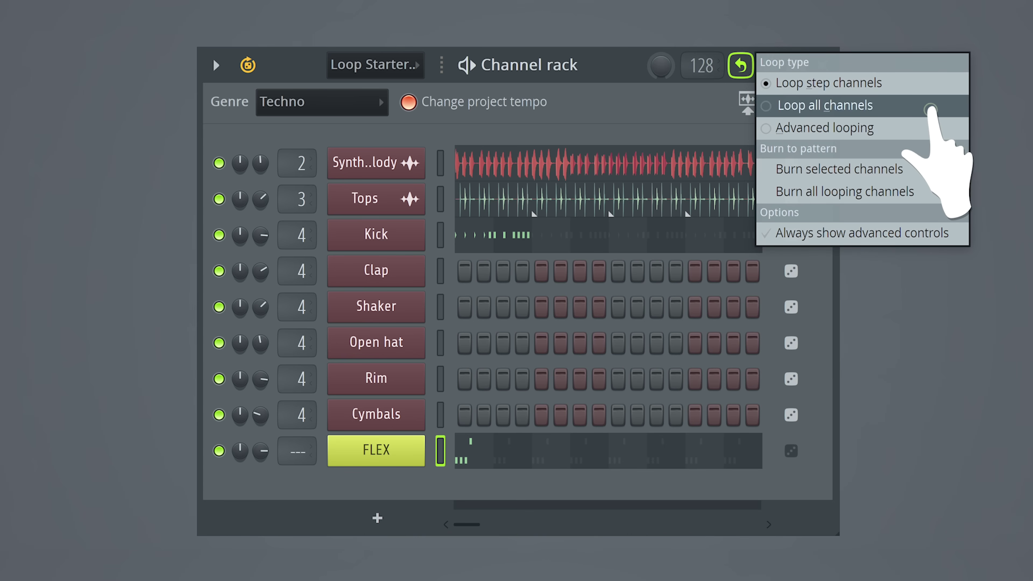
left_click(919, 106)
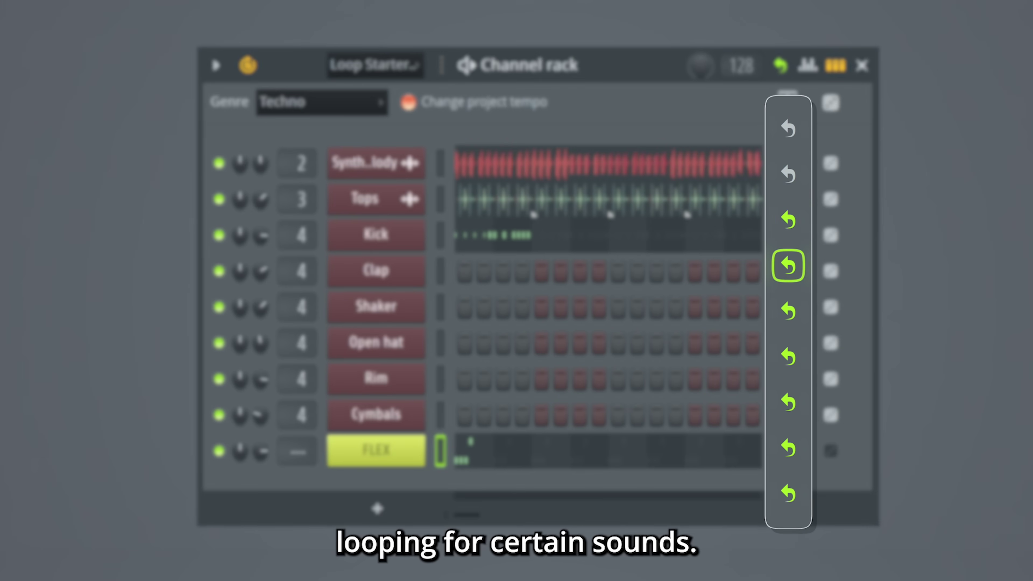